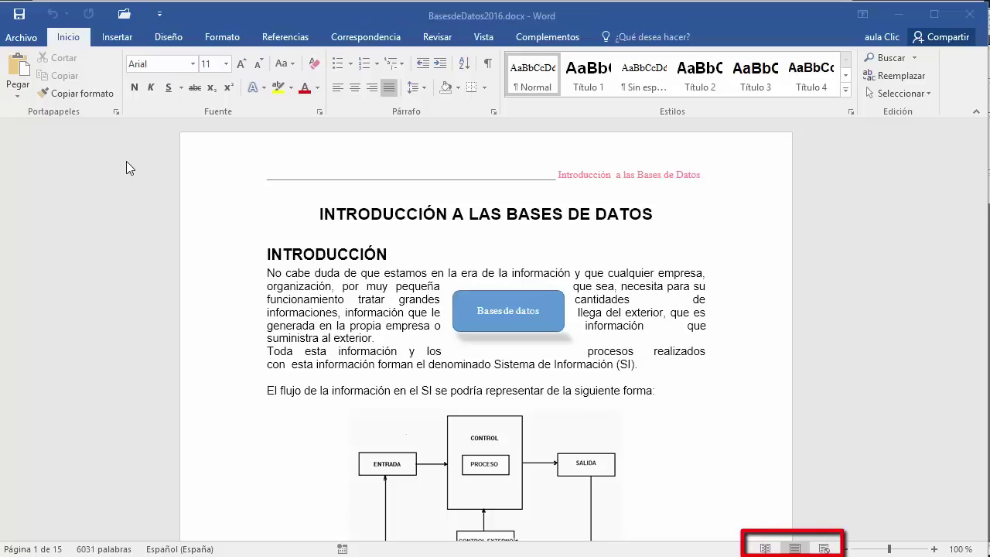
Step: Open the Vista ribbon tab to show the document's view options
{"action": "left_click", "coordinate": [483, 37]}
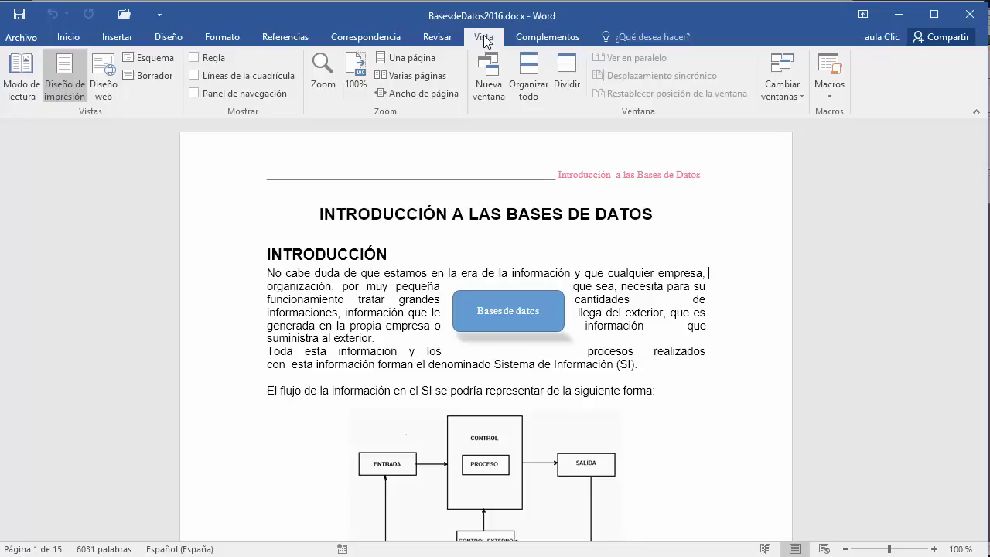
Step: Switch to Diseño web and resize the window to watch the text reflow
{"action": "left_click", "coordinate": [97, 72]}
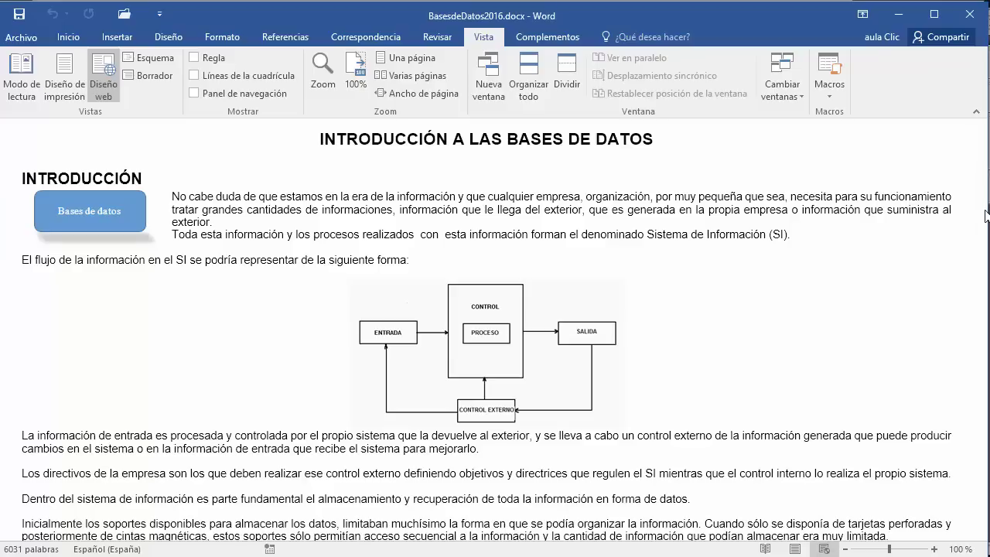
{"action": "left_click_drag", "start_coordinate": [984, 208], "coordinate": [903, 224]}
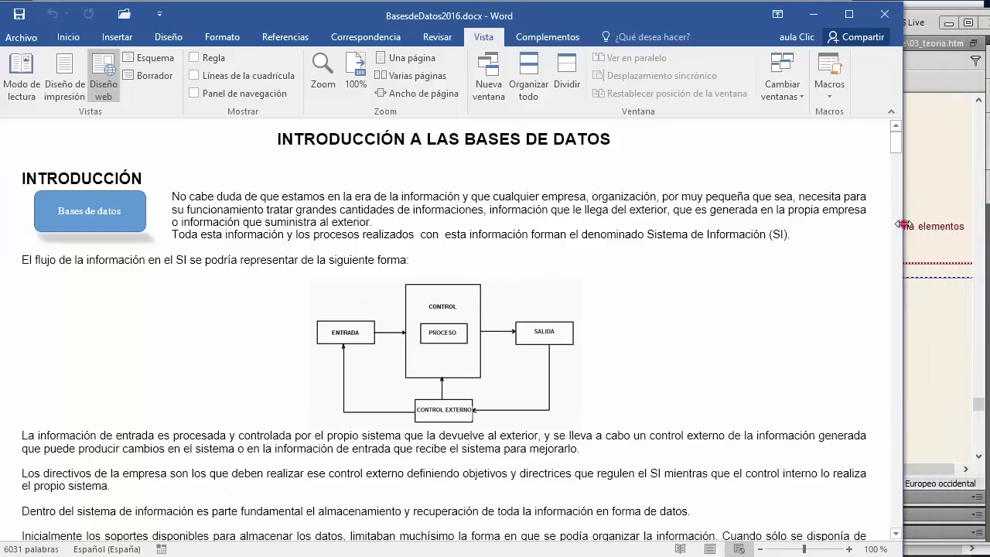
{"action": "mouse_move", "coordinate": [903, 224]}
{"action": "left_mouse_down"}
{"action": "mouse_move", "coordinate": [982, 205]}
{"action": "mouse_move", "coordinate": [981, 187]}
{"action": "left_mouse_up"}
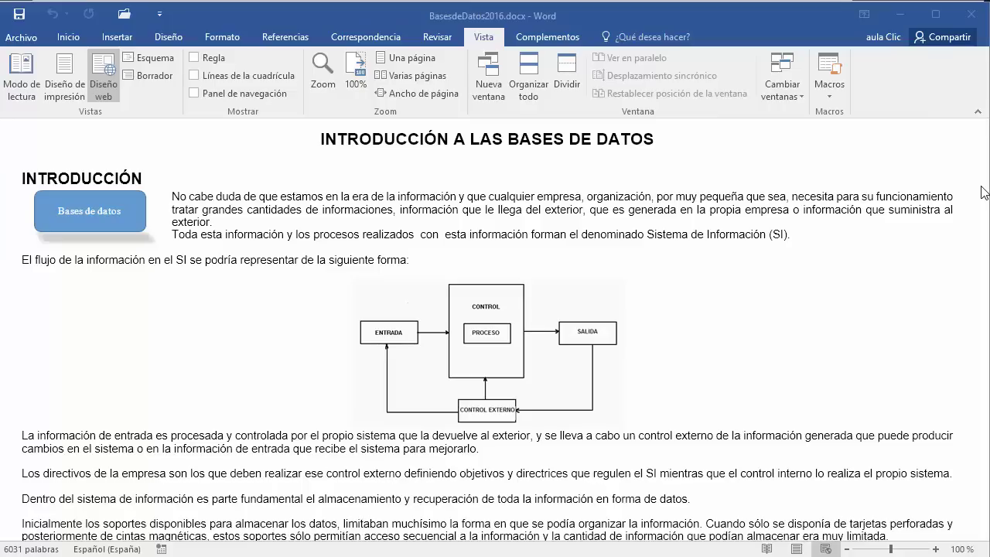
Step: Switch to Modo de lectura and look through its Herramientas and Vista menus
{"action": "left_click", "coordinate": [21, 79]}
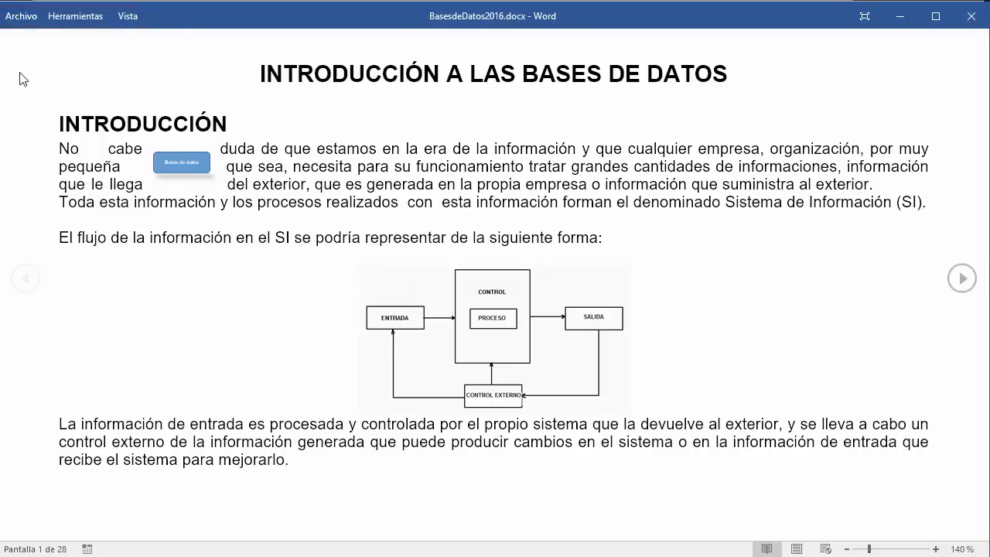
{"action": "left_click", "coordinate": [85, 18]}
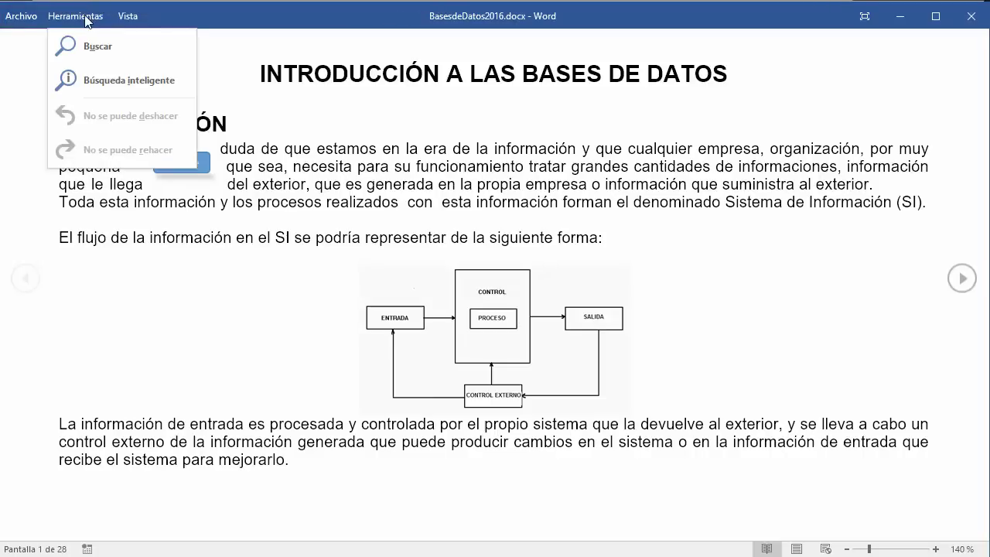
{"action": "left_click", "coordinate": [129, 19]}
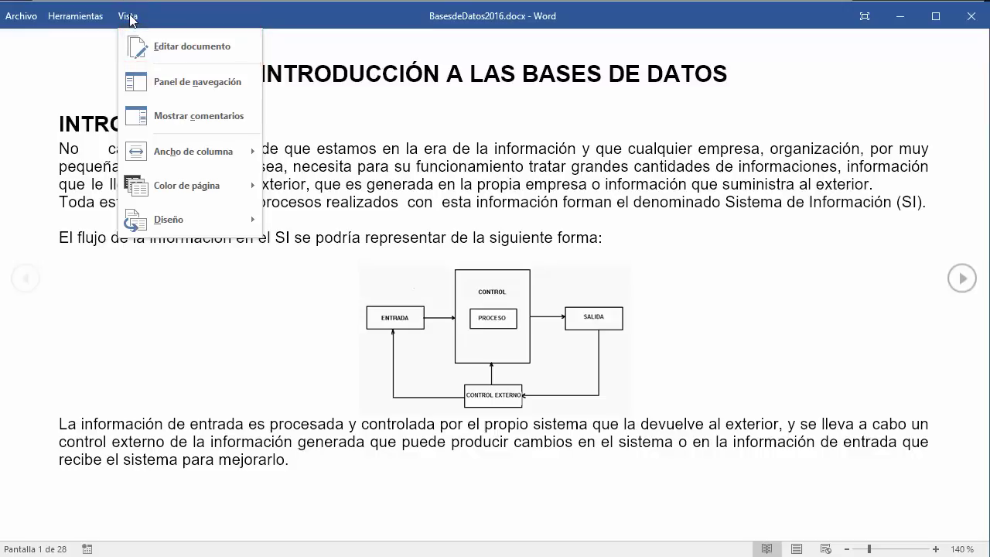
{"action": "left_click", "coordinate": [106, 531]}
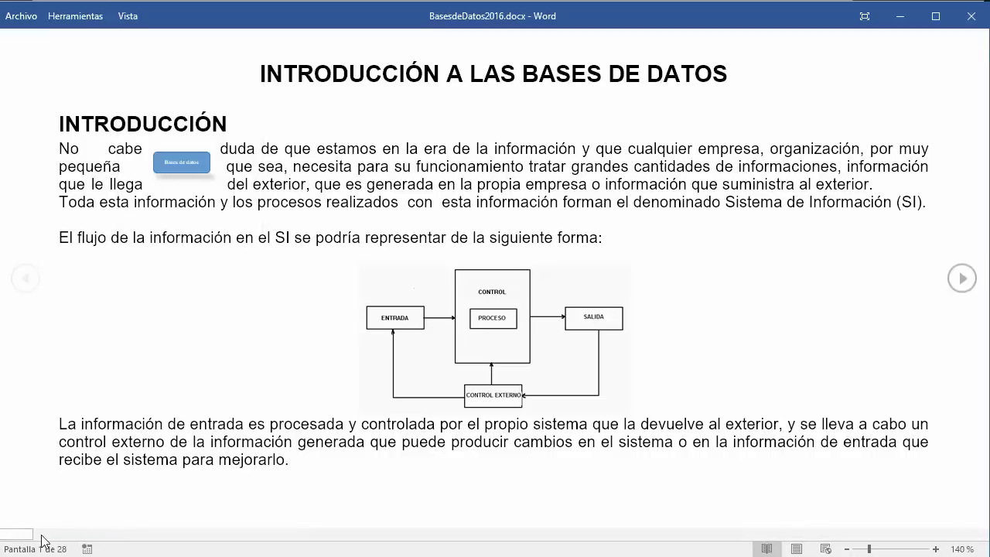
{"action": "left_click_drag", "start_coordinate": [36, 534], "coordinate": [113, 539]}
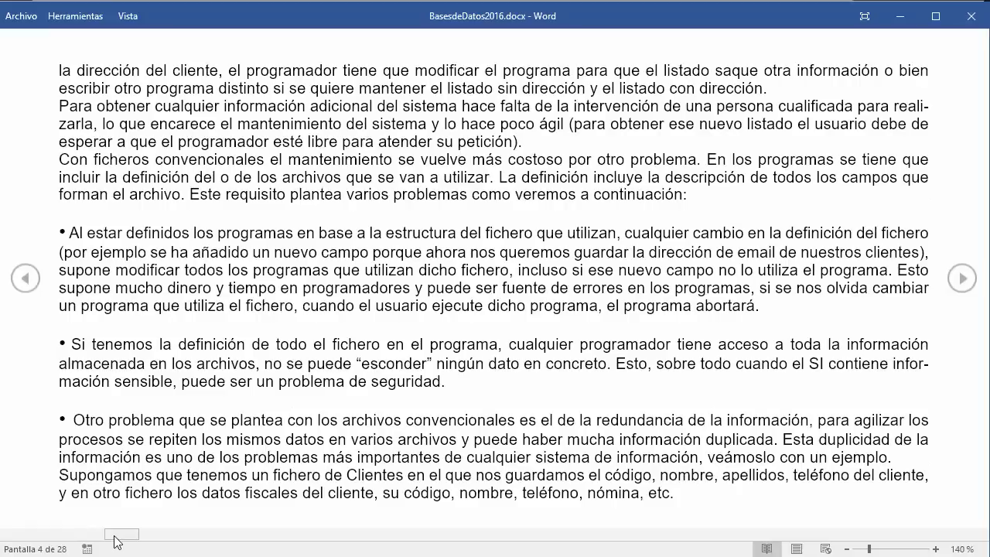
{"action": "left_click_drag", "start_coordinate": [114, 539], "coordinate": [4, 539]}
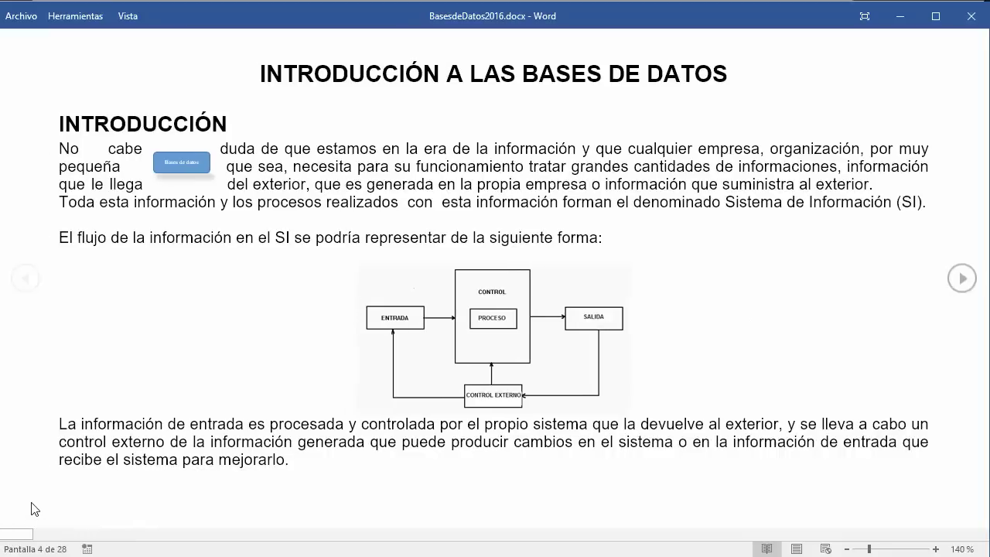
{"action": "left_click", "coordinate": [962, 279]}
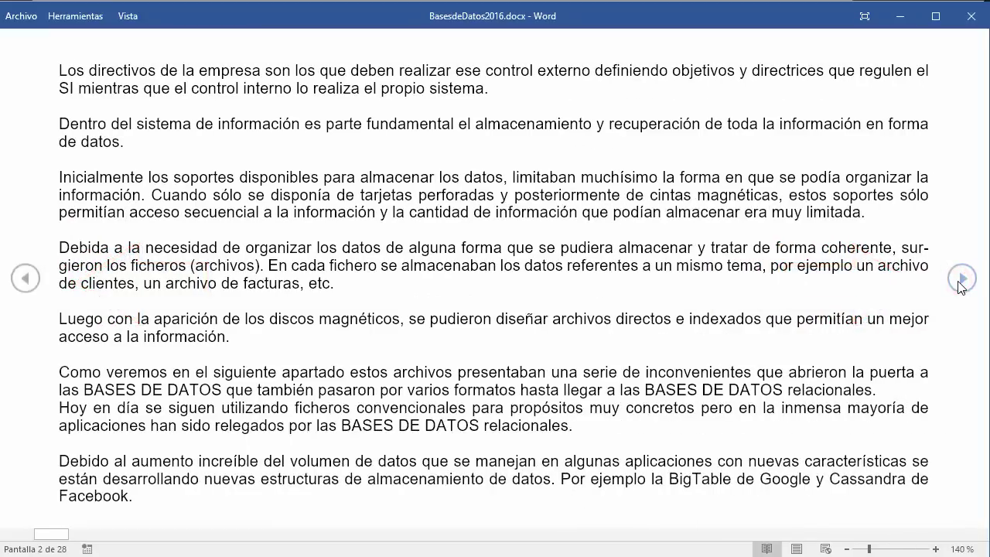
{"action": "left_click", "coordinate": [960, 280]}
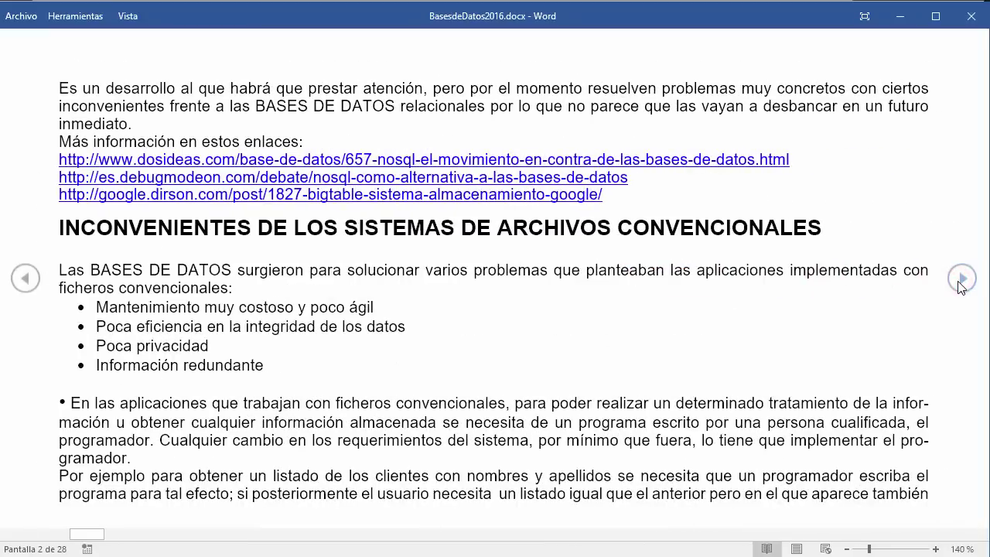
{"action": "left_click", "coordinate": [25, 278]}
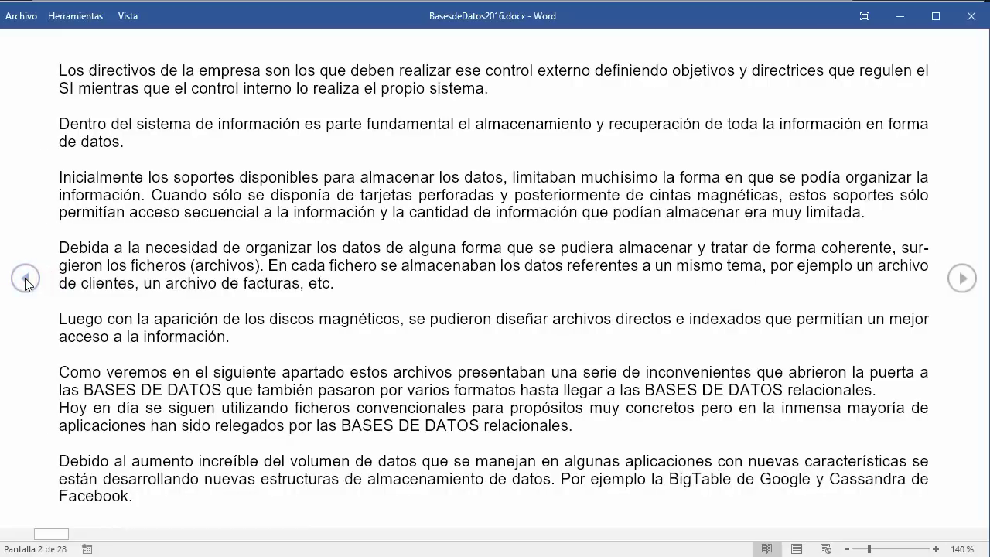
{"action": "left_click", "coordinate": [26, 280]}
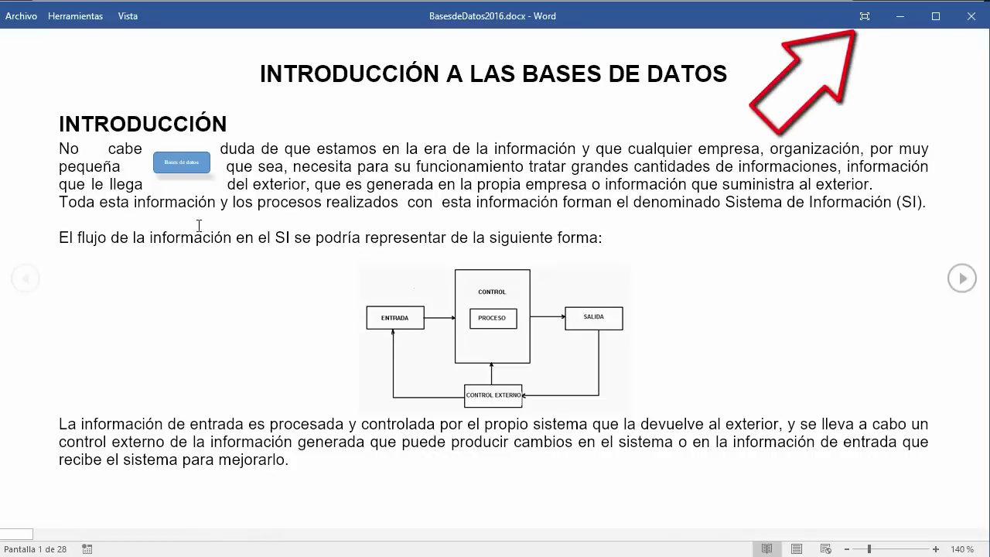
Step: Leave full-screen reading and return to Diseño de impresión, page 1 of 15
{"action": "left_click", "coordinate": [865, 17]}
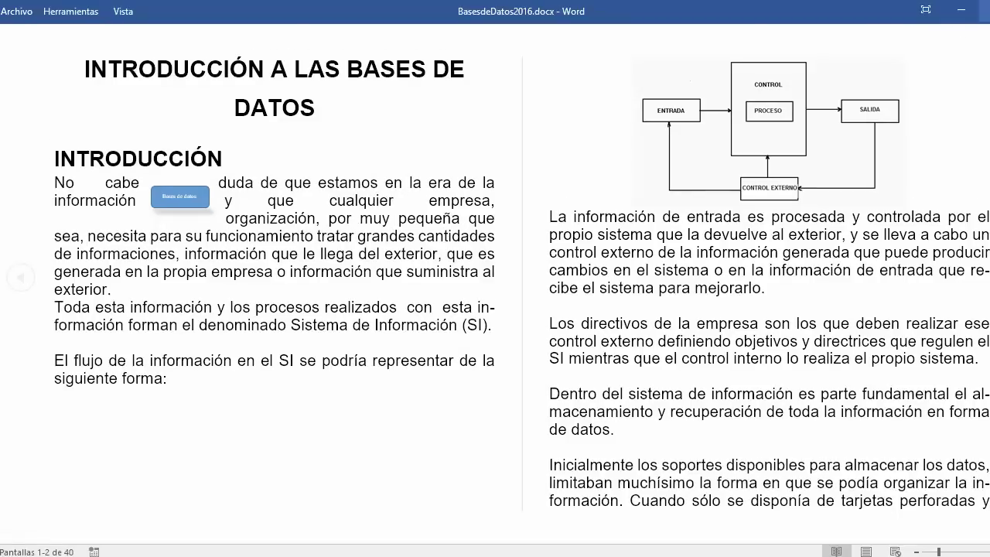
{"action": "key", "text": "super+Up"}
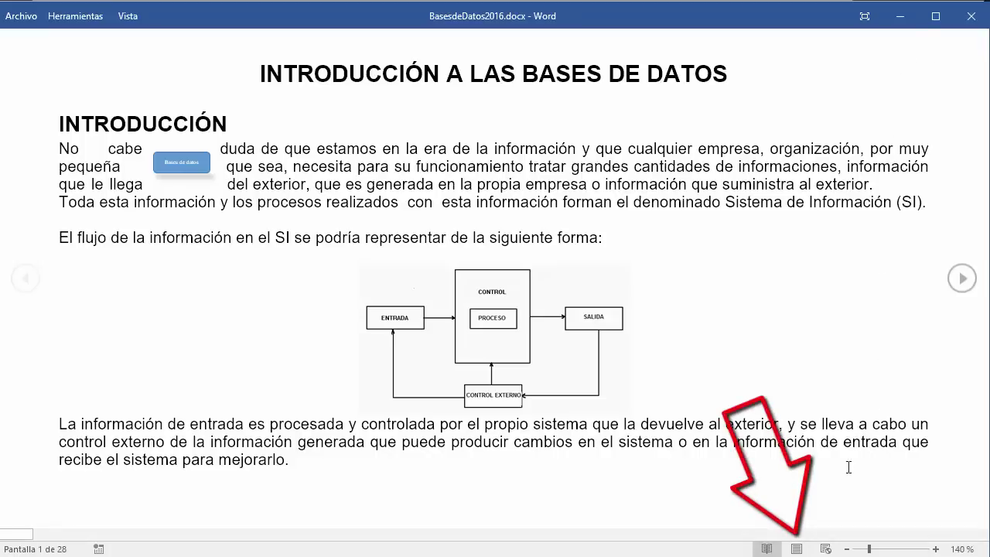
{"action": "left_click", "coordinate": [796, 548]}
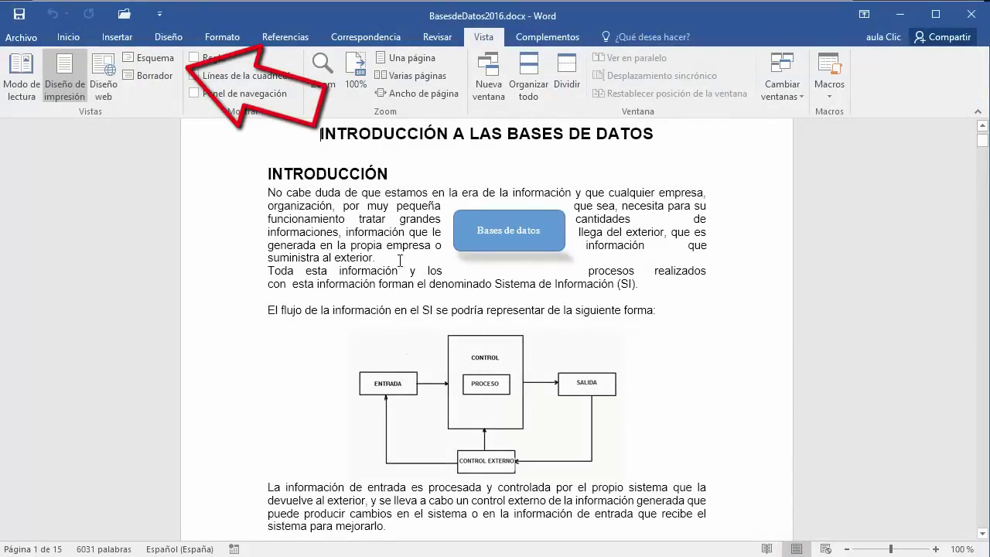
Step: In Esquema view, collapse the INTRODUCCIÓN and INCONVENIENTES DE LOS SISTEMAS DE ARCHIVOS CONVENCIONALES sections
{"action": "left_click", "coordinate": [147, 57]}
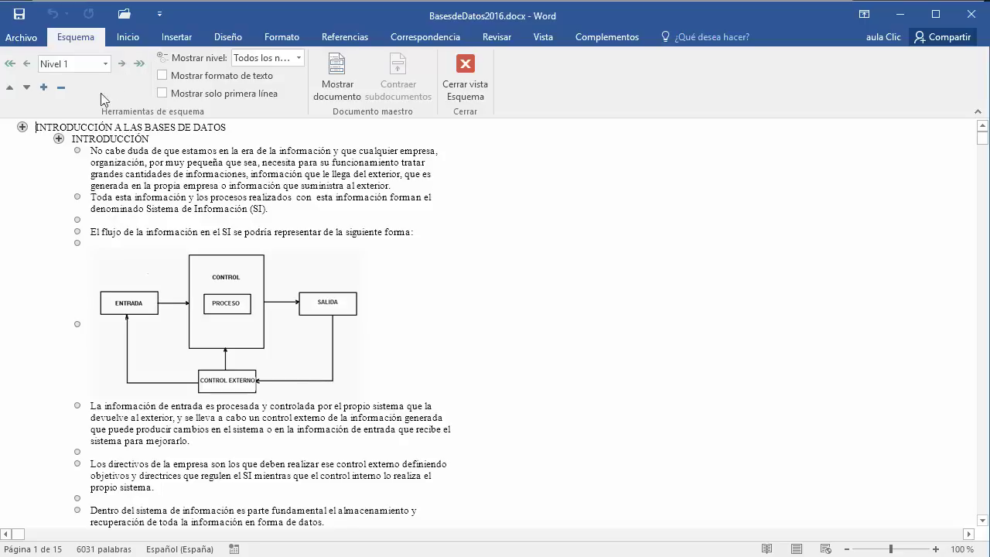
{"action": "left_click", "coordinate": [58, 138]}
{"action": "double_click", "coordinate": [58, 139]}
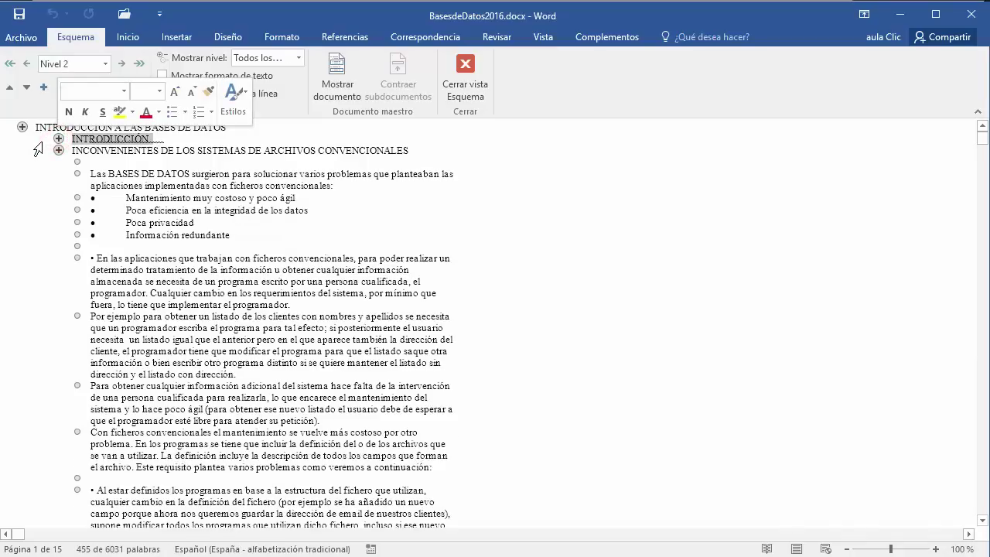
{"action": "left_click", "coordinate": [59, 151]}
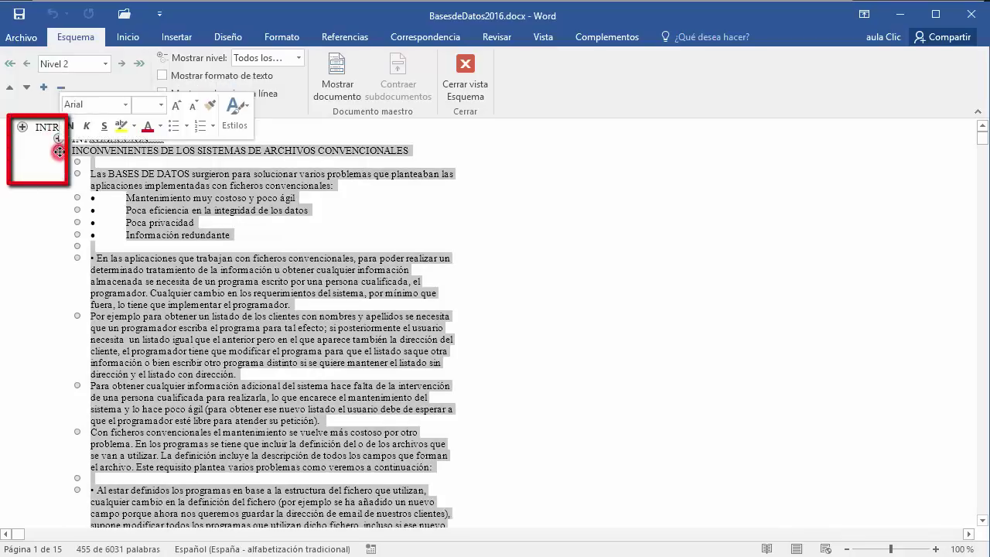
{"action": "double_click", "coordinate": [59, 151]}
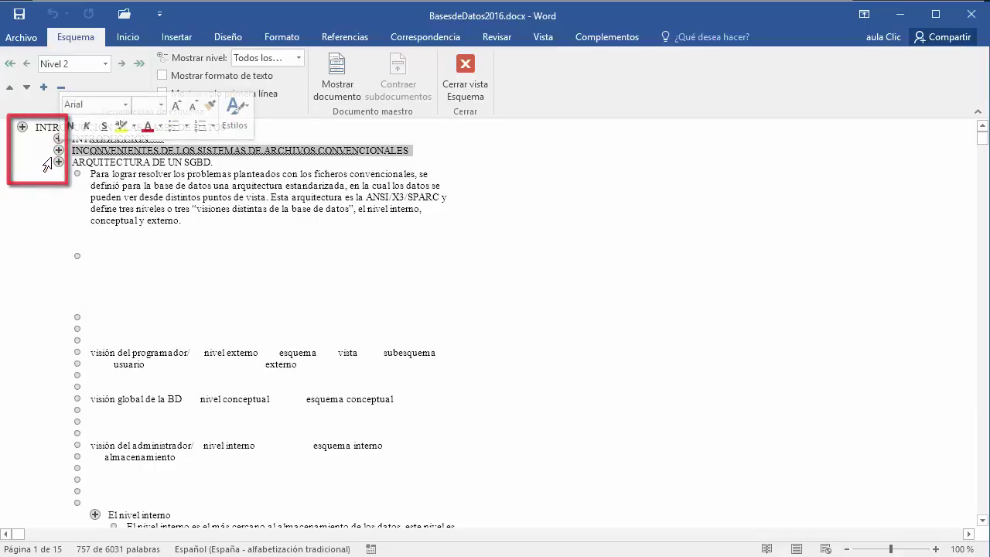
Step: Expand the conventional file systems section again, then close Esquema view
{"action": "double_click", "coordinate": [58, 152]}
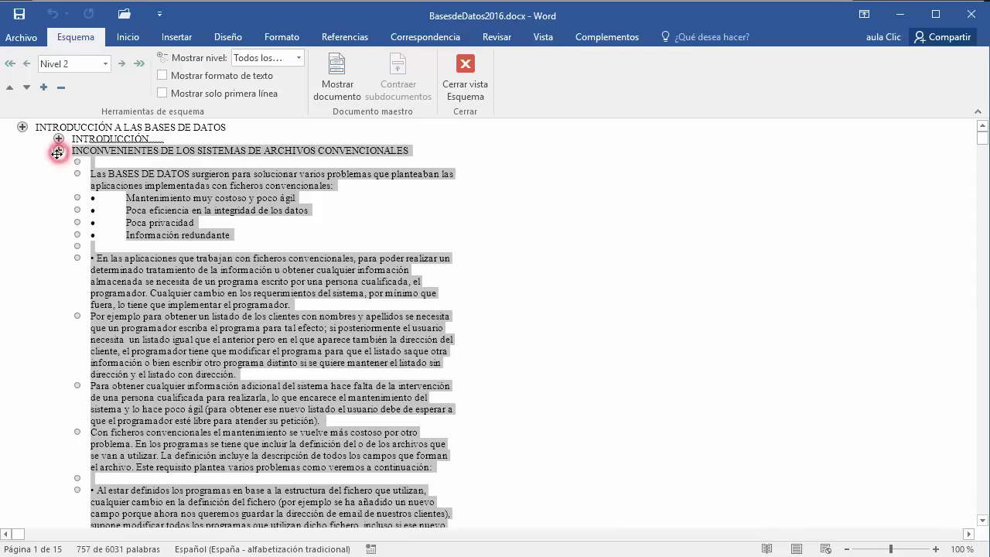
{"action": "left_click", "coordinate": [19, 172]}
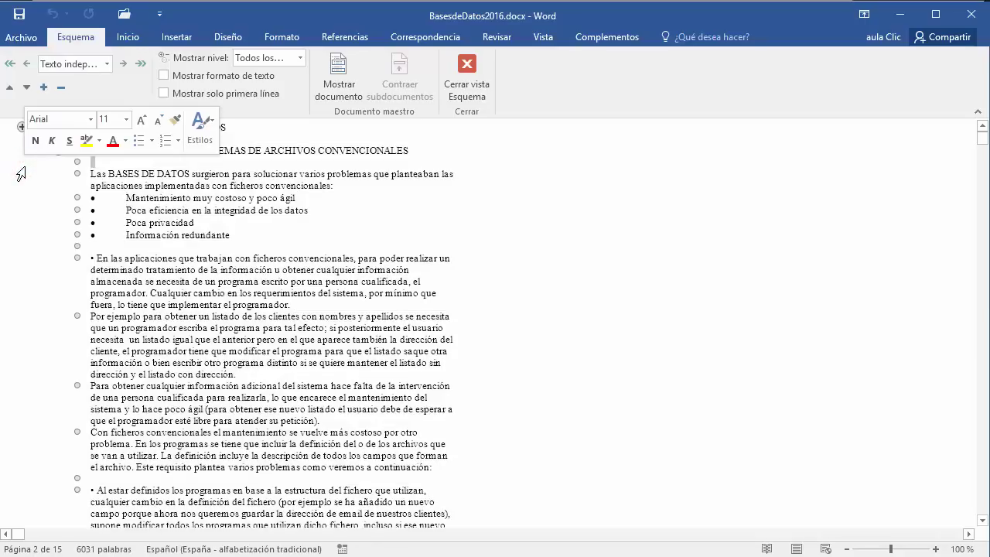
{"action": "left_click", "coordinate": [19, 171]}
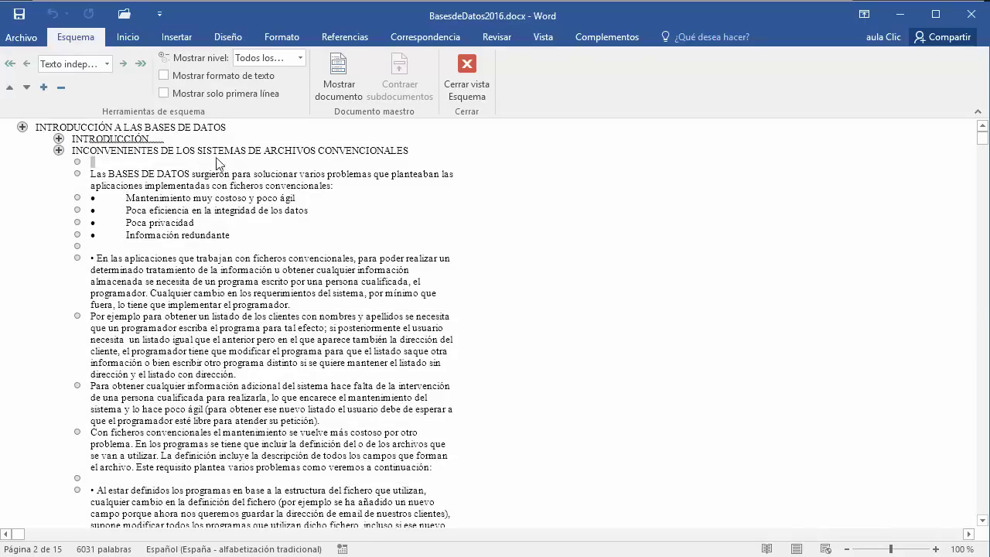
{"action": "left_click", "coordinate": [466, 69]}
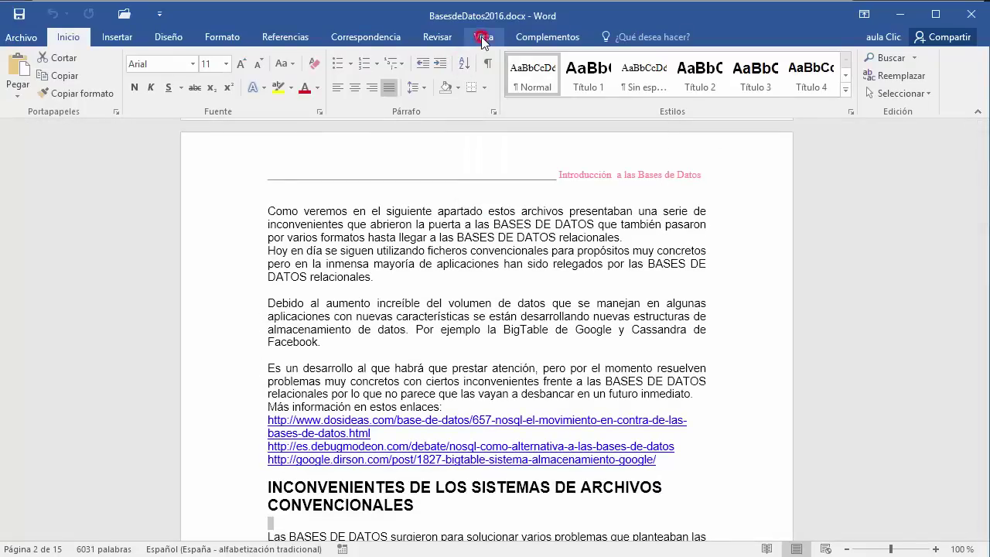
Step: Switch the document to Borrador view and scroll to its top
{"action": "left_click", "coordinate": [483, 39]}
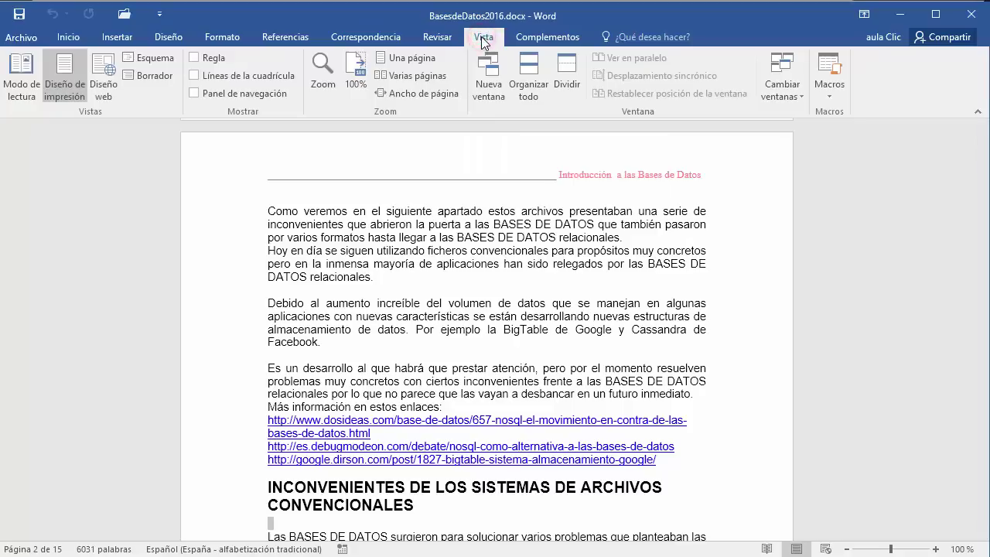
{"action": "left_click", "coordinate": [152, 75]}
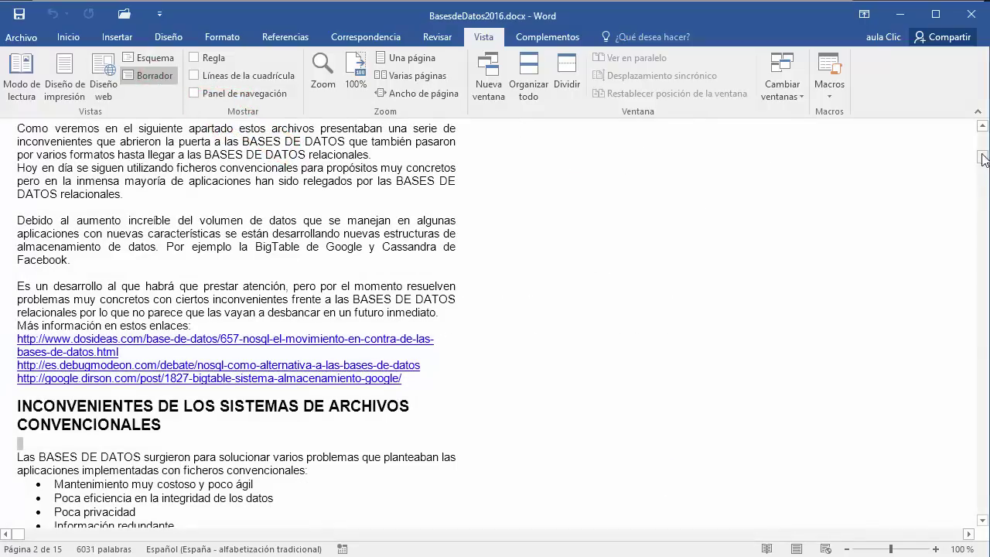
{"action": "left_click_drag", "start_coordinate": [982, 157], "coordinate": [983, 137]}
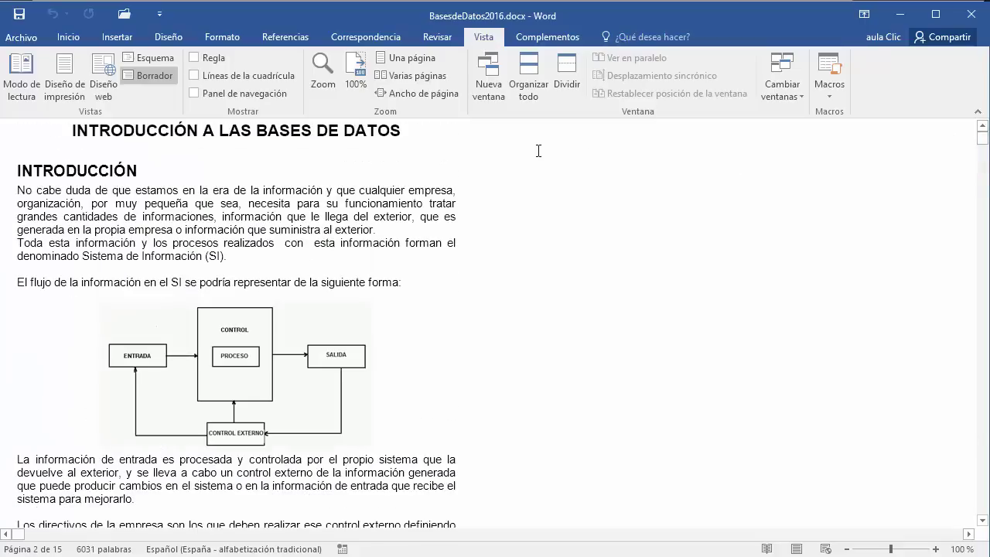